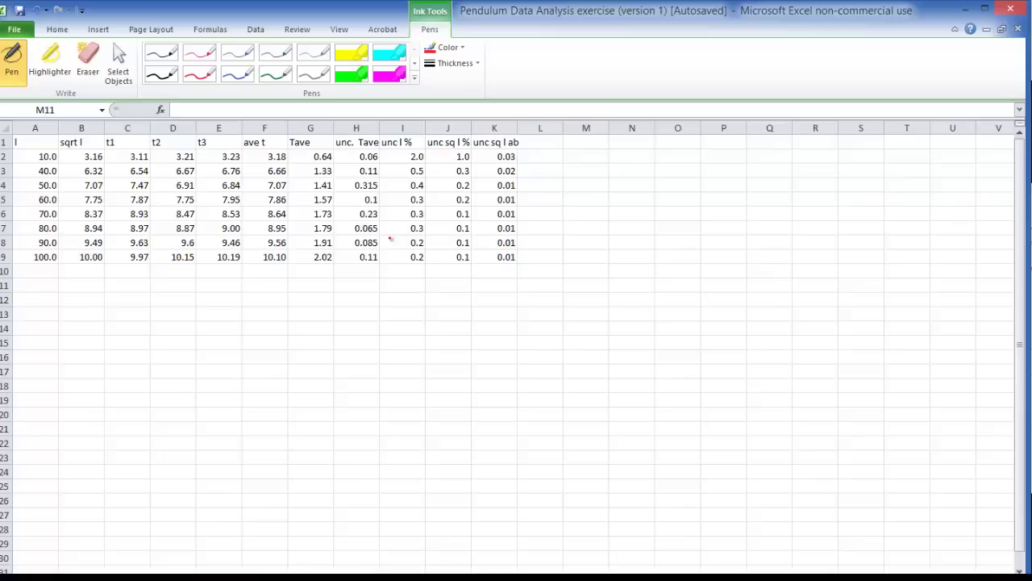
# - Draw red ink arrows labelling the Tave column as y and the sqrt l column as x
pyautogui.moveTo(331, 314); pyautogui.dragTo(321, 269)
pyautogui.moveTo(314, 292); pyautogui.dragTo(339, 284)
pyautogui.moveTo(321, 322); pyautogui.dragTo(343, 365)
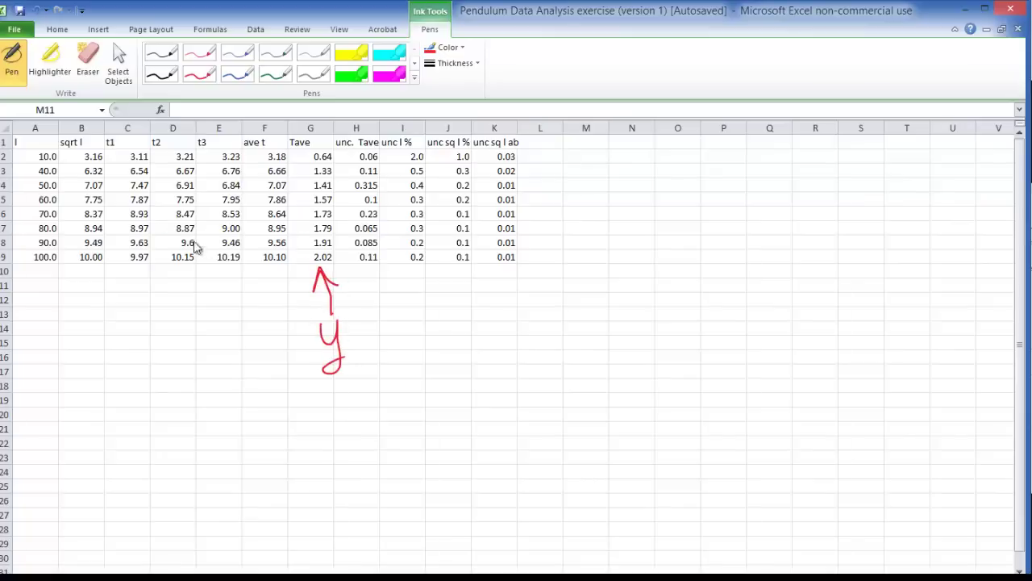
pyautogui.moveTo(94, 312)
pyautogui.mouseDown()
pyautogui.moveTo(95, 322)
pyautogui.moveTo(91, 275)
pyautogui.mouseUp()
pyautogui.moveTo(80, 292); pyautogui.dragTo(102, 286)
pyautogui.moveTo(84, 346)
pyautogui.mouseDown()
pyautogui.moveTo(105, 362)
pyautogui.moveTo(87, 363)
pyautogui.mouseUp()
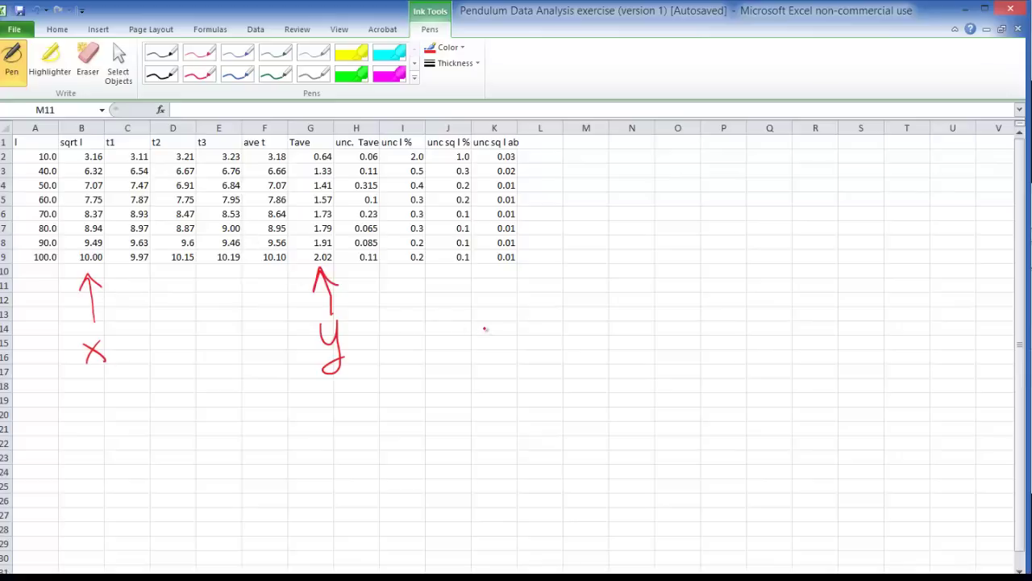
# - Circle cell J14 in red ink, leave pen mode, and select J14
pyautogui.moveTo(452, 307)
pyautogui.mouseDown()
pyautogui.moveTo(438, 368)
pyautogui.moveTo(449, 308)
pyautogui.mouseUp()
pyautogui.press('Escape')
pyautogui.click(447, 328)
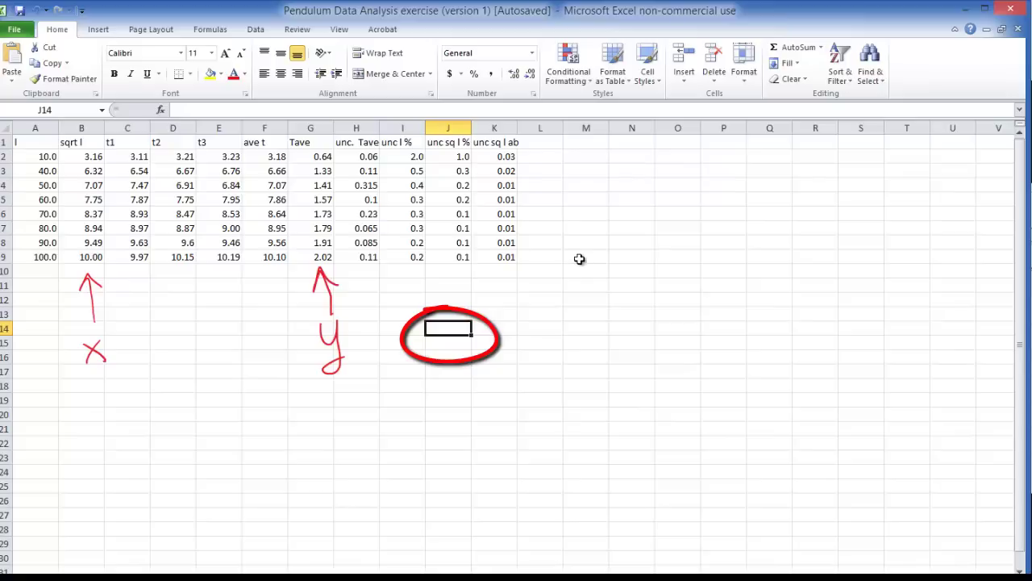
# - Highlight the Formulas tools in red ink and open Insert Function for J14
pyautogui.moveTo(208, 22)
pyautogui.mouseDown()
pyautogui.moveTo(216, 36)
pyautogui.moveTo(226, 20)
pyautogui.mouseUp()
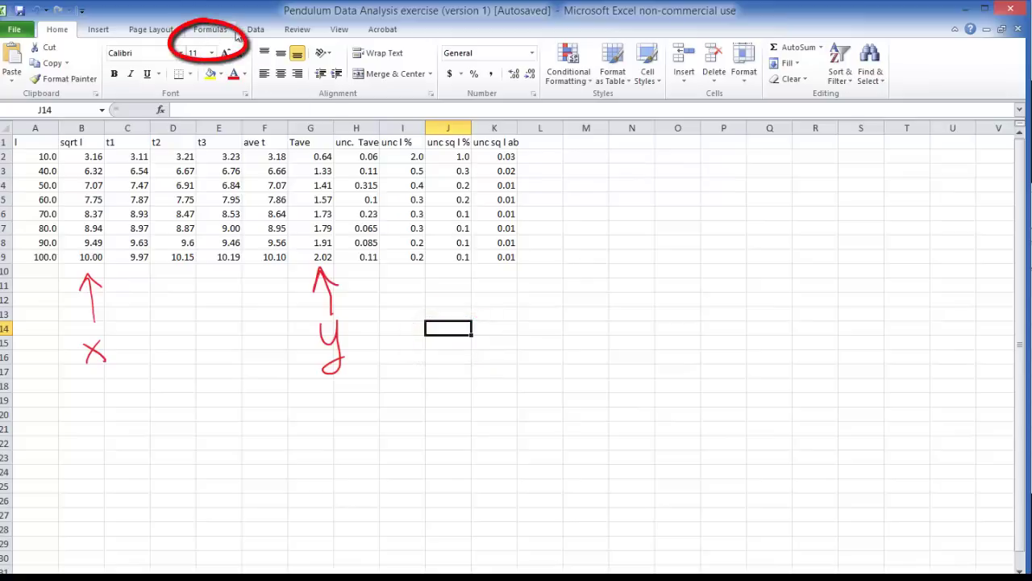
pyautogui.click(205, 34)
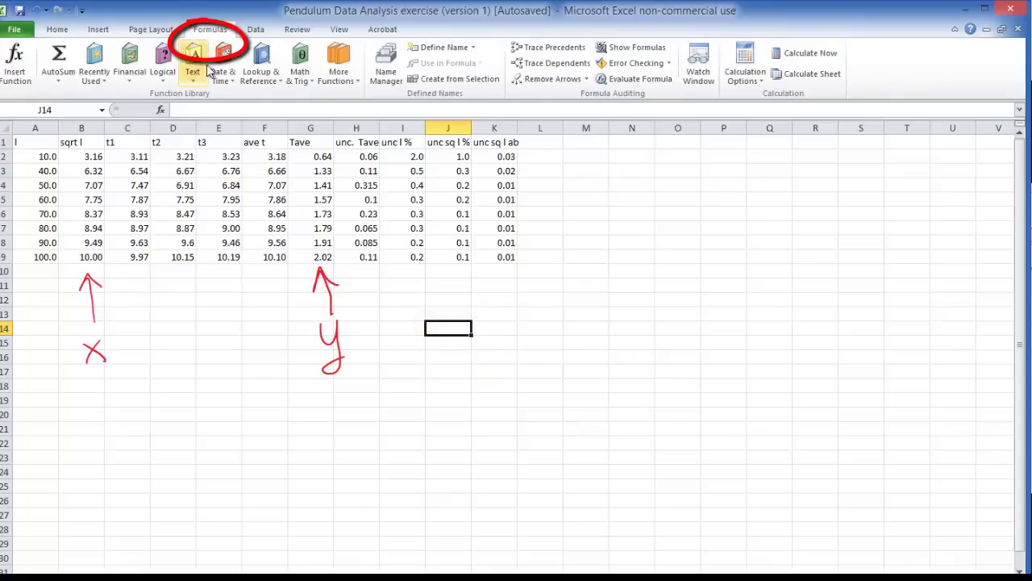
pyautogui.moveTo(14, 44)
pyautogui.mouseDown()
pyautogui.moveTo(48, 88)
pyautogui.moveTo(26, 39)
pyautogui.mouseUp()
pyautogui.click(16, 66)
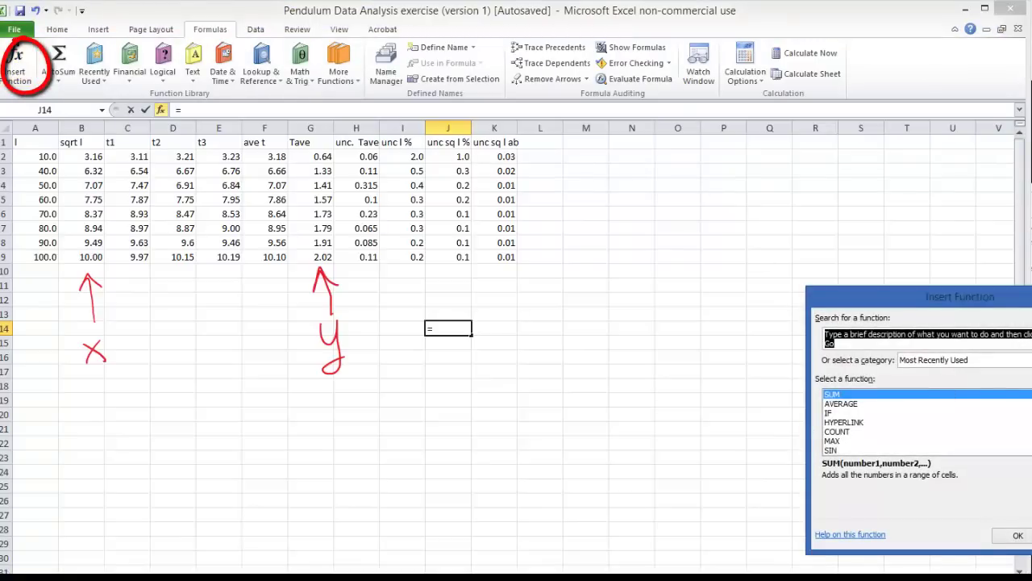
# - Show functions from All categories and select LINEST
pyautogui.hotkey('alt', 'c')
pyautogui.press('Down')
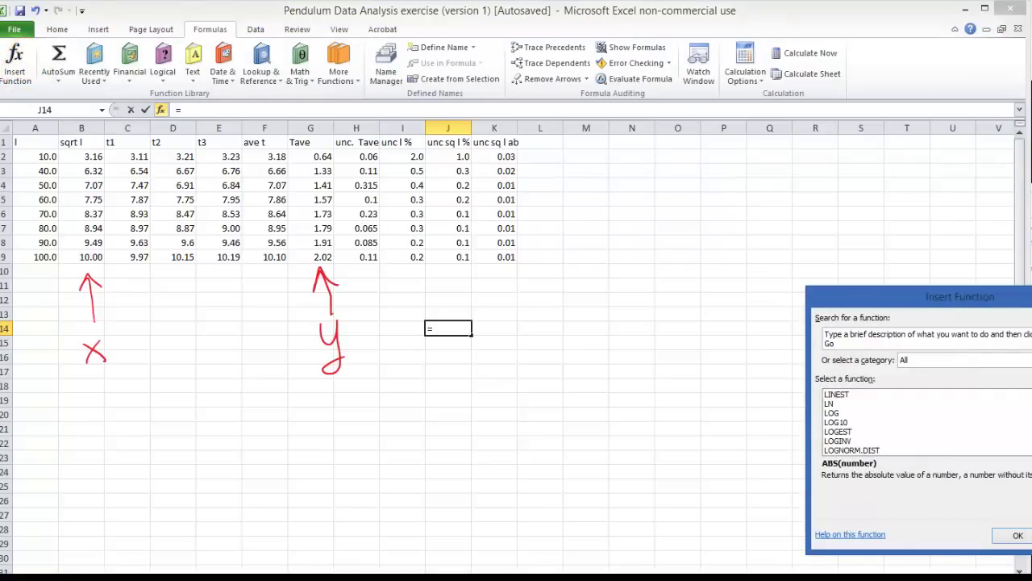
pyautogui.click(839, 395)
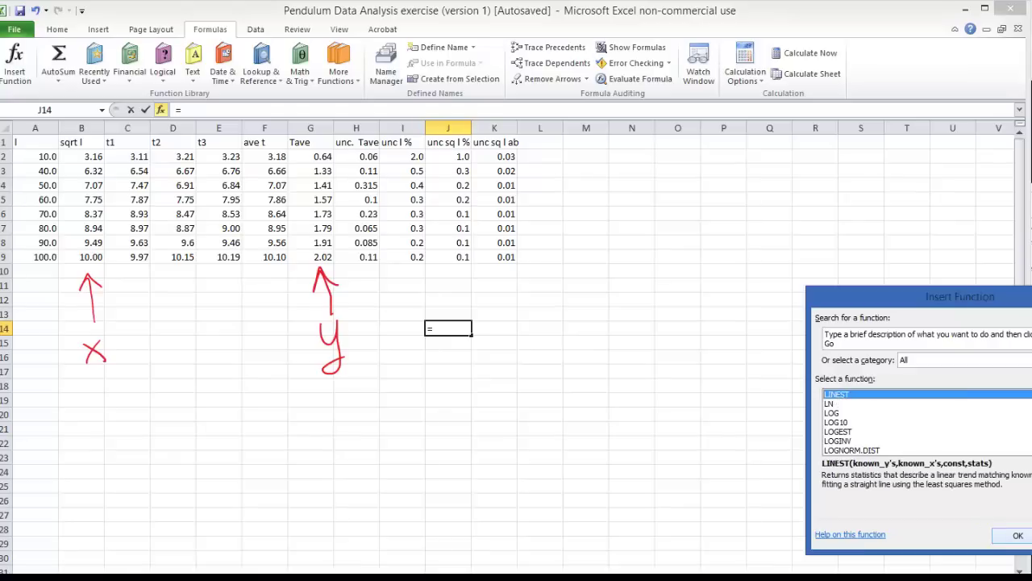
# - Set LINEST's Known_y's to G2:G9 and Known_x's to B2:B9
pyautogui.click(1018, 536)
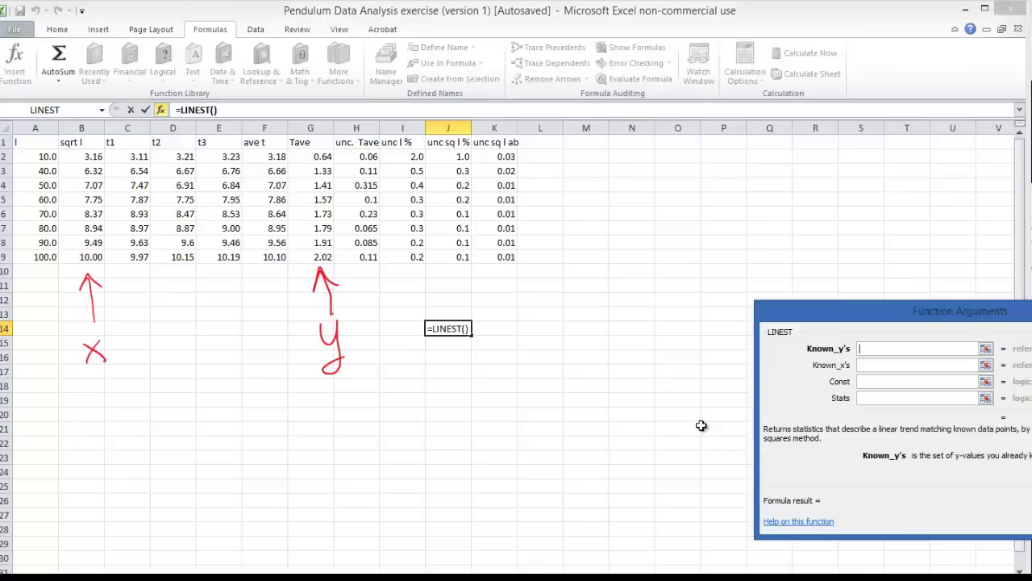
pyautogui.click(985, 348)
pyautogui.moveTo(321, 156); pyautogui.dragTo(316, 255)
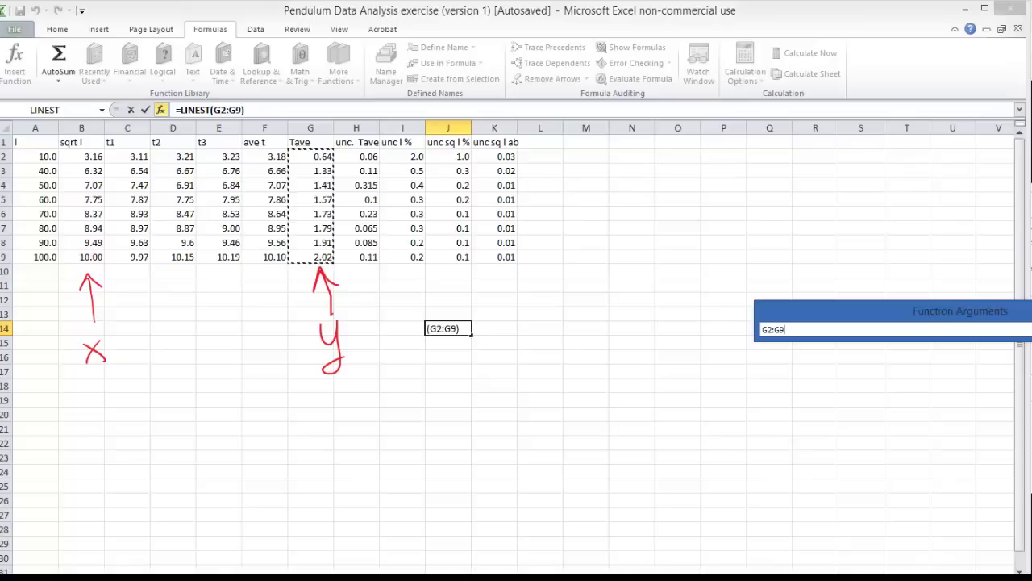
pyautogui.press('Return')
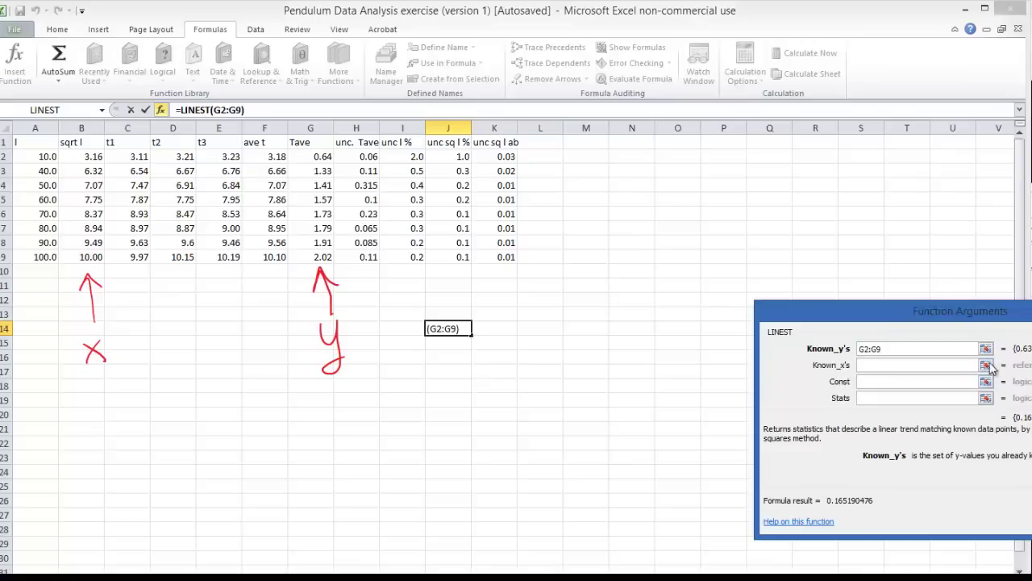
pyautogui.click(986, 366)
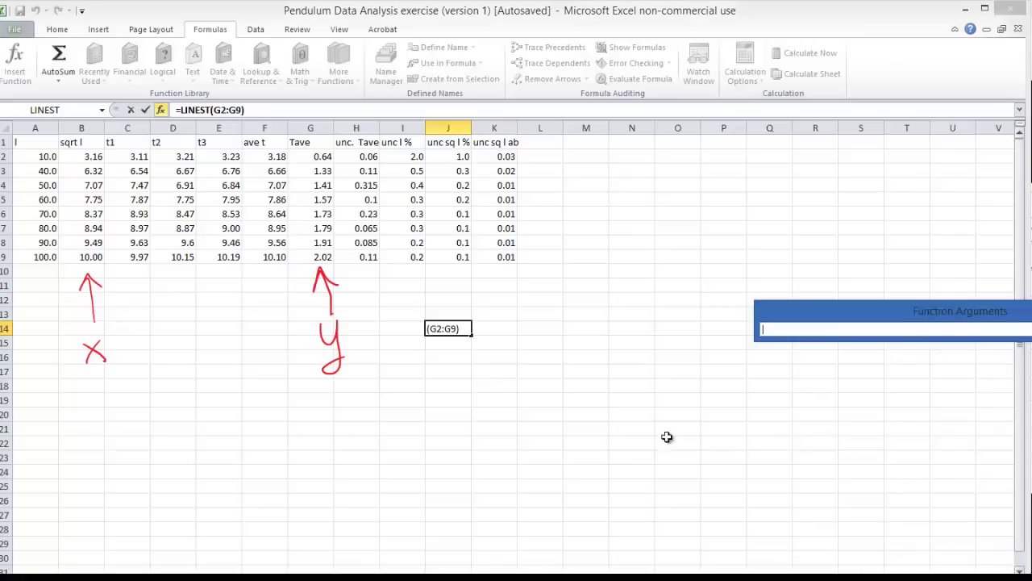
pyautogui.click(91, 159)
pyautogui.moveTo(93, 166); pyautogui.dragTo(105, 256)
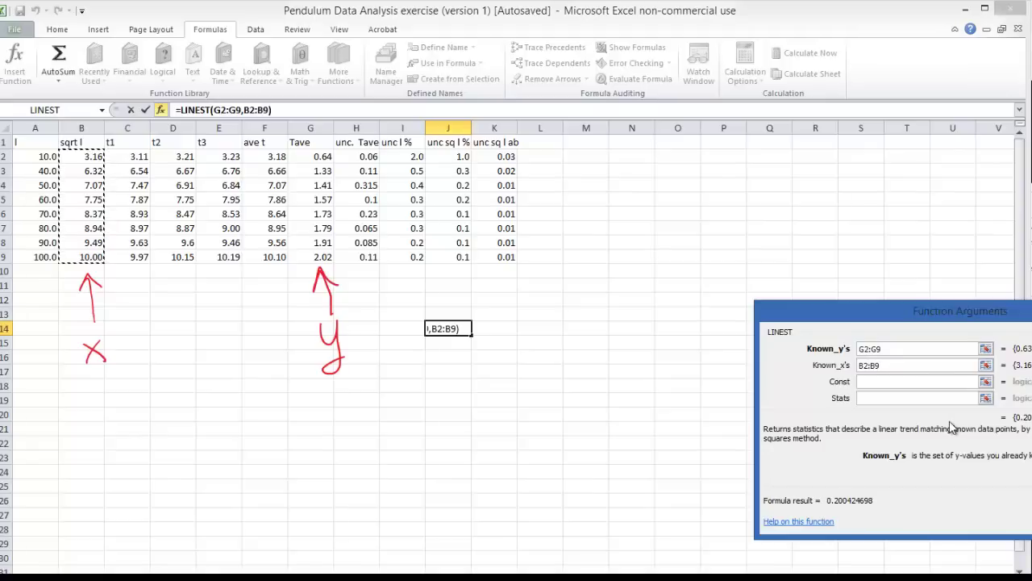
# - Set Const to true and Stats to True, then commit the formula into J14
pyautogui.click(880, 381)
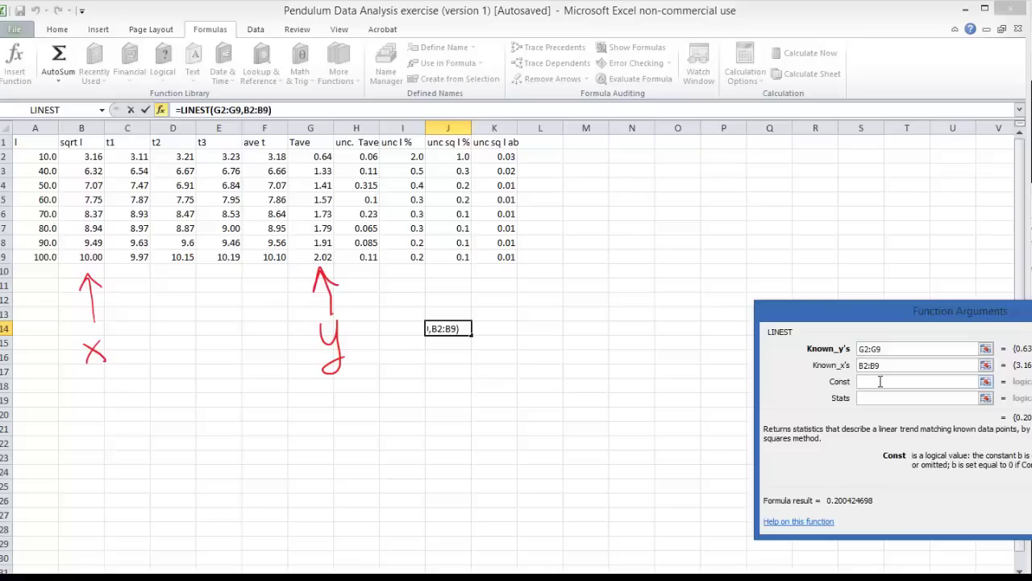
pyautogui.write('true')
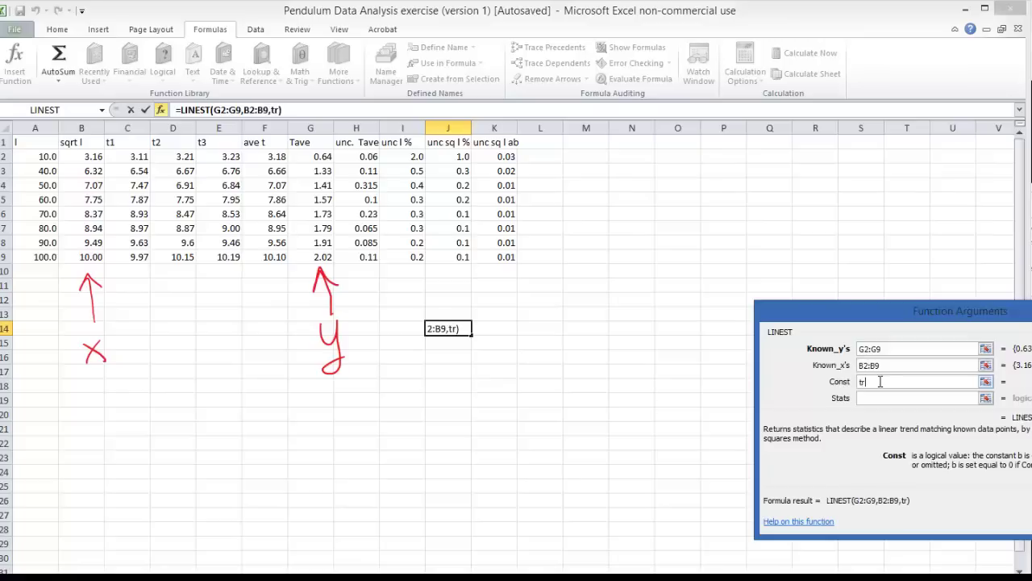
pyautogui.click(885, 398)
pyautogui.write('T')
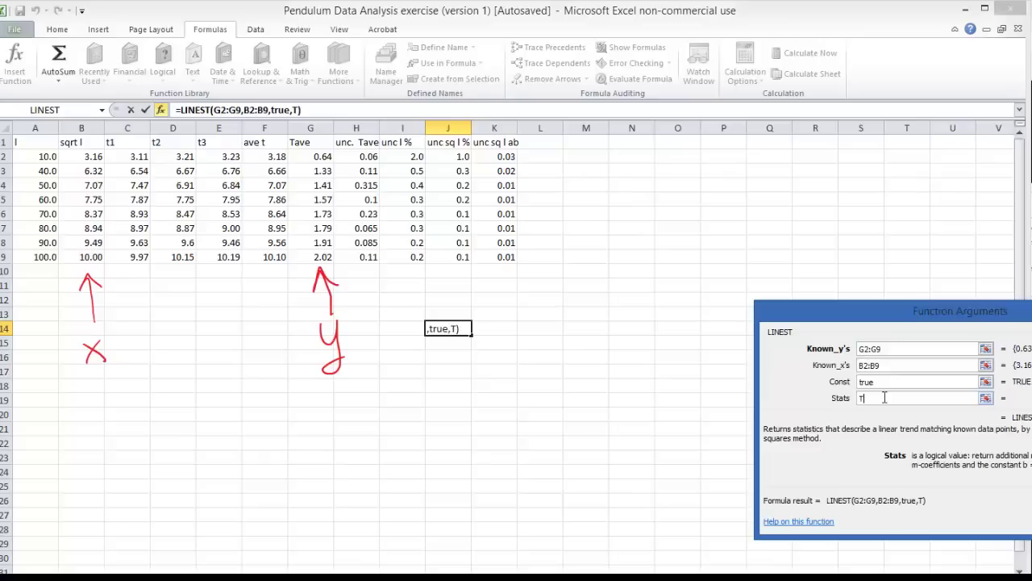
pyautogui.write('rue')
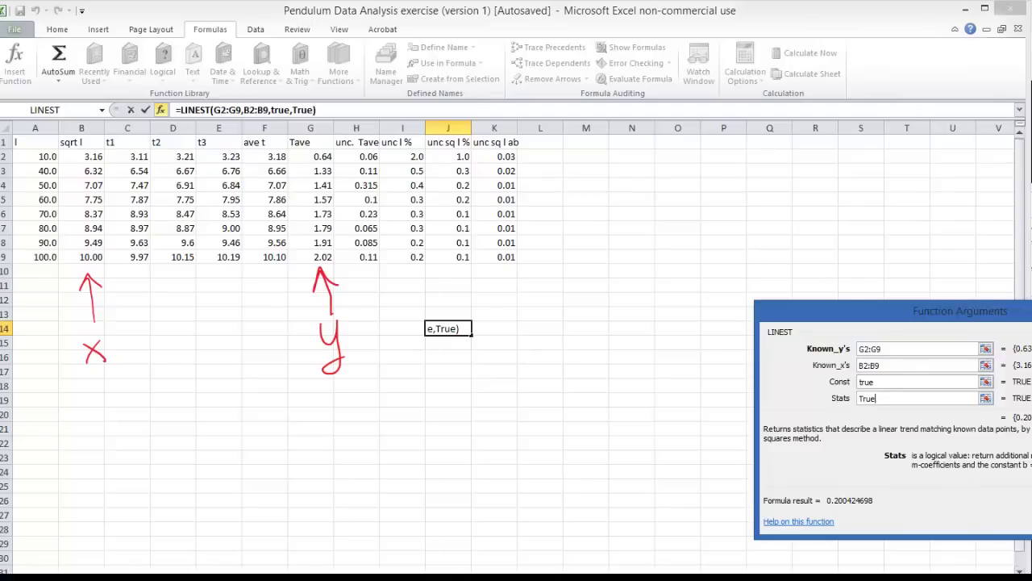
pyautogui.press('Return')
# - Circle the 0.200425 slope result in J14 with red ink
pyautogui.moveTo(445, 317)
pyautogui.mouseDown()
pyautogui.moveTo(448, 365)
pyautogui.moveTo(442, 317)
pyautogui.mouseUp()
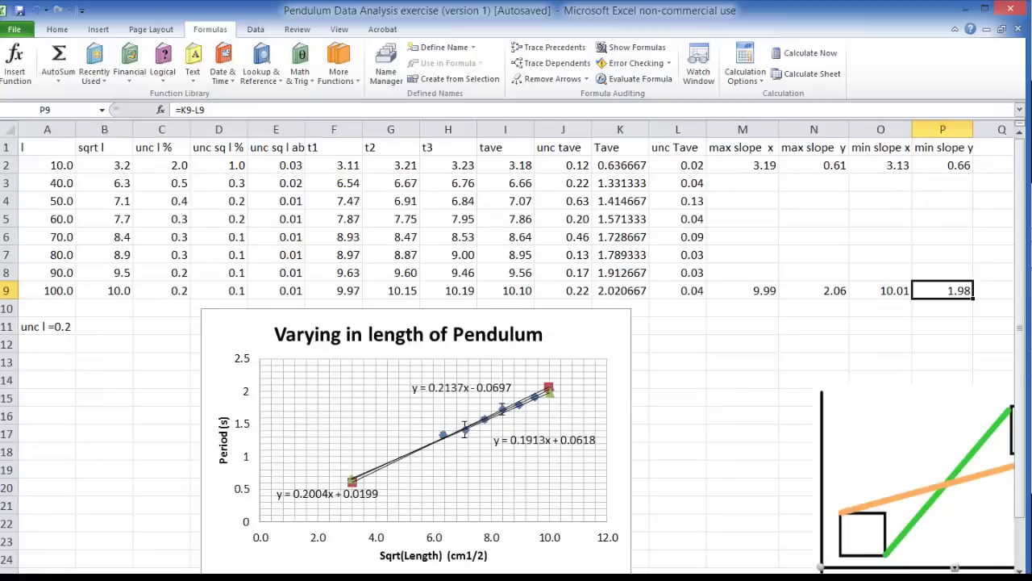
pyautogui.moveTo(340, 460)
pyautogui.mouseDown()
pyautogui.moveTo(321, 460)
pyautogui.moveTo(379, 526)
pyautogui.moveTo(322, 462)
pyautogui.mouseUp()
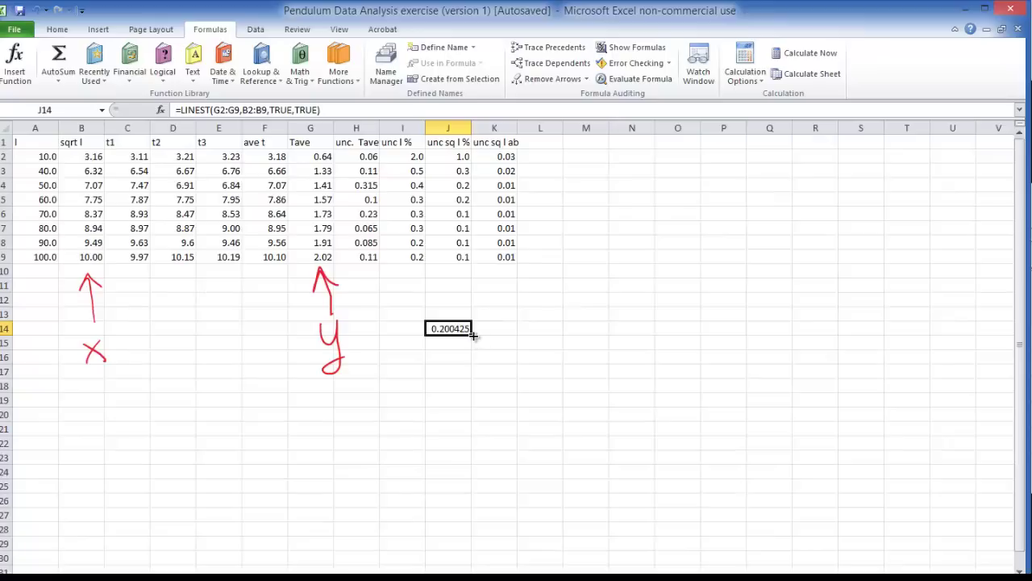
# - Extend the LINEST formula over J14:K18 and enter it as an array with Ctrl+Shift+Enter
pyautogui.moveTo(472, 334); pyautogui.dragTo(517, 349)
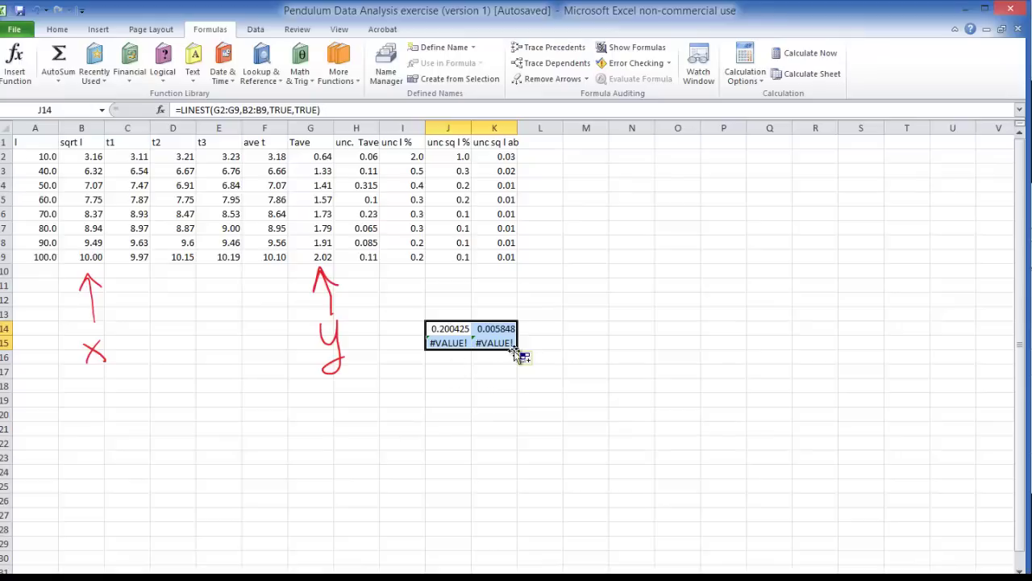
pyautogui.moveTo(514, 352); pyautogui.dragTo(514, 390)
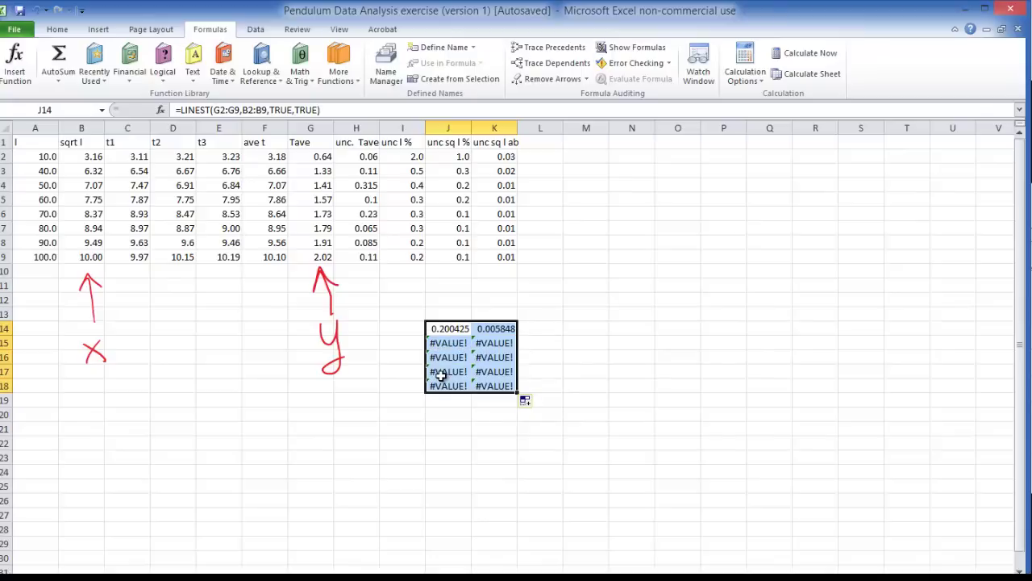
pyautogui.click(326, 110)
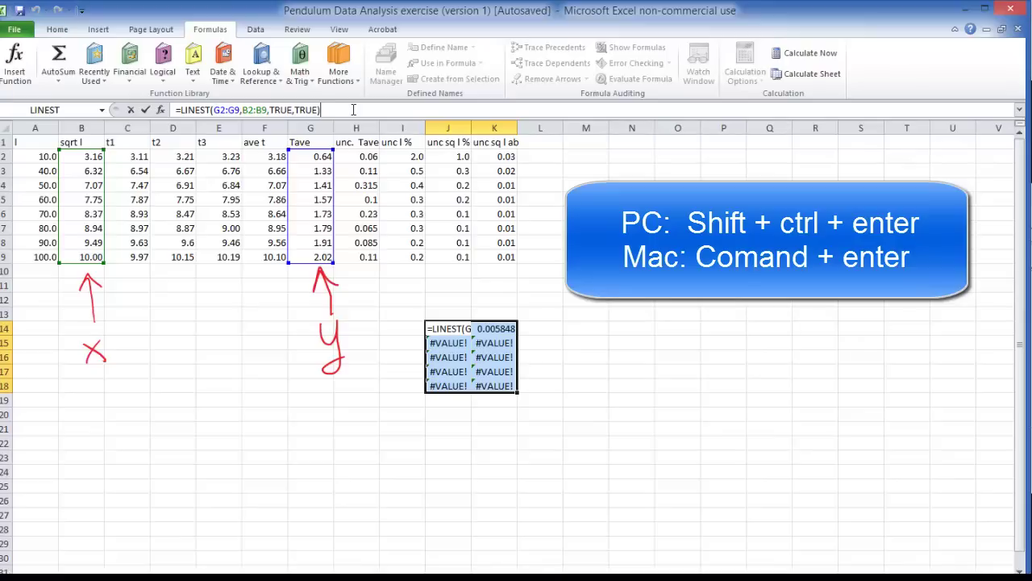
pyautogui.hotkey('ctrl', 'shift', 'Return')
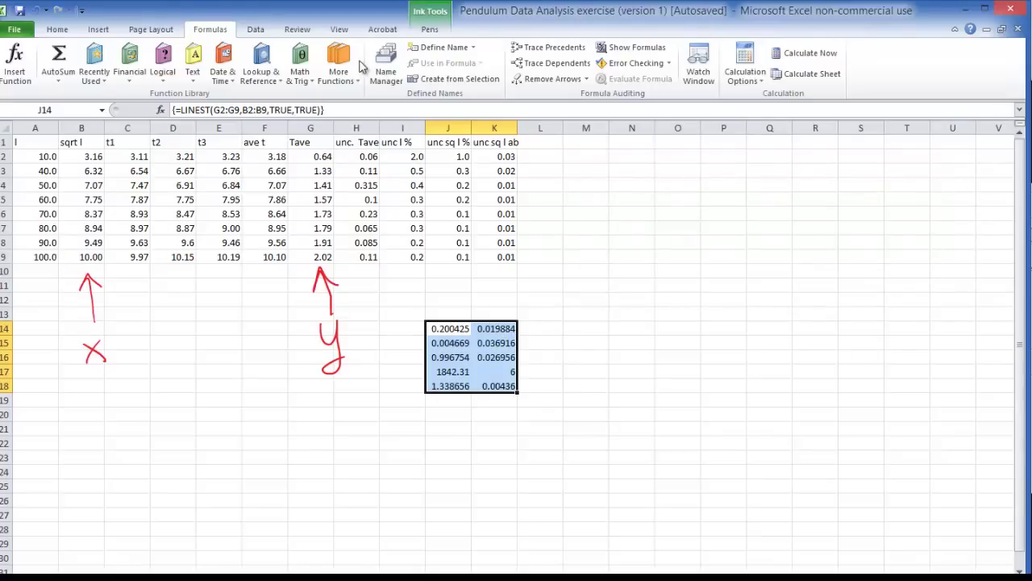
# - Handwrite red 'slope' and 'y-int' labels with arrows to J14 and K14
pyautogui.click(429, 29)
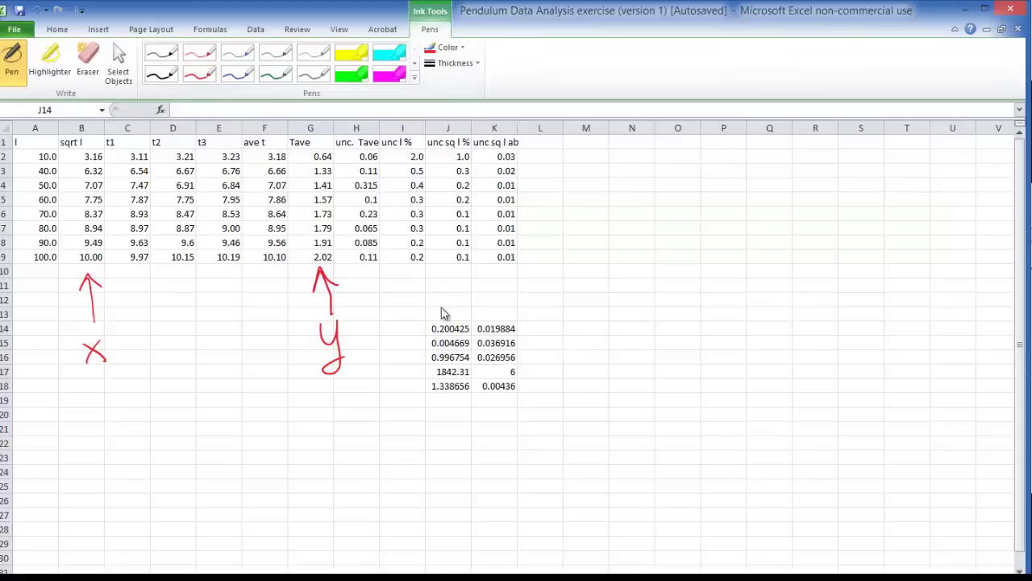
pyautogui.moveTo(443, 297)
pyautogui.mouseDown()
pyautogui.moveTo(448, 316)
pyautogui.moveTo(454, 303)
pyautogui.moveTo(419, 292)
pyautogui.moveTo(474, 281)
pyautogui.mouseUp()
pyautogui.moveTo(537, 300)
pyautogui.mouseDown()
pyautogui.moveTo(511, 319)
pyautogui.moveTo(524, 321)
pyautogui.moveTo(555, 290)
pyautogui.moveTo(548, 314)
pyautogui.moveTo(578, 291)
pyautogui.mouseUp()
pyautogui.moveTo(580, 287); pyautogui.dragTo(603, 292)
pyautogui.moveTo(613, 272)
pyautogui.mouseDown()
pyautogui.moveTo(613, 294)
pyautogui.moveTo(622, 279)
pyautogui.mouseUp()
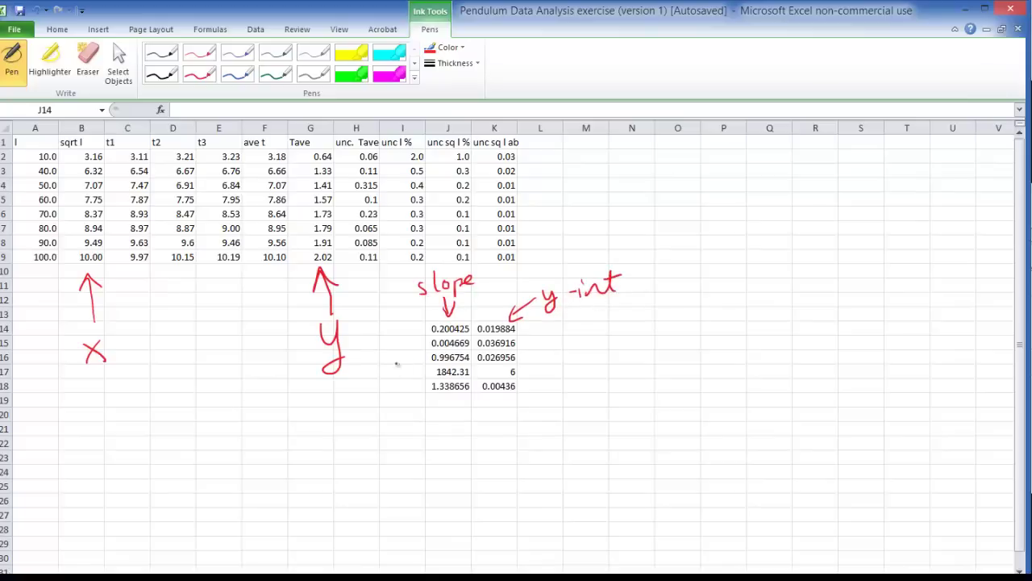
# - Add red arrows and labels marking 0.004669 as Δslope and 0.036916 as Δ y-int
pyautogui.moveTo(384, 384)
pyautogui.mouseDown()
pyautogui.moveTo(421, 345)
pyautogui.moveTo(425, 358)
pyautogui.mouseUp()
pyautogui.click(432, 369)
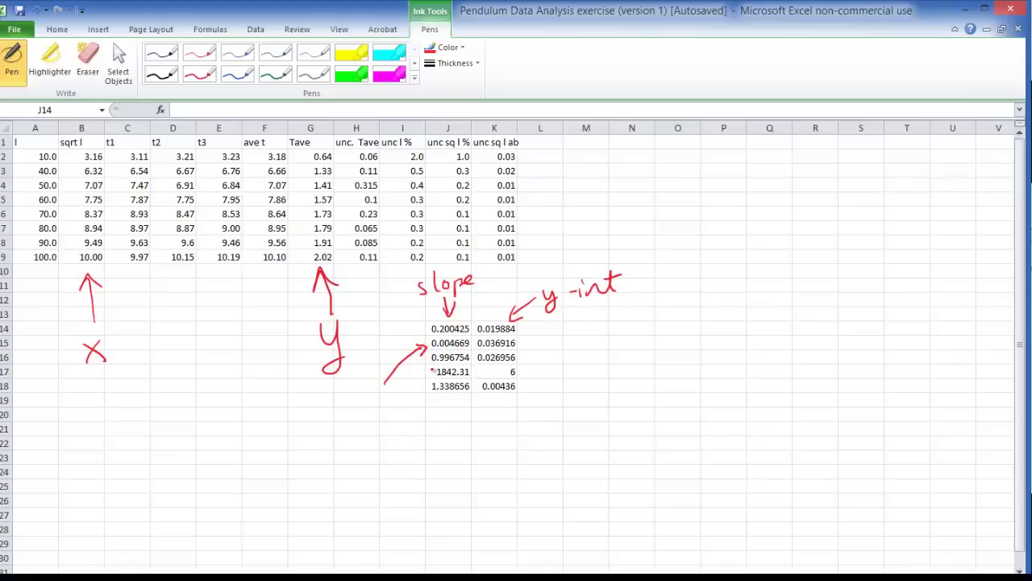
pyautogui.moveTo(300, 397); pyautogui.dragTo(291, 410)
pyautogui.moveTo(327, 397)
pyautogui.mouseDown()
pyautogui.moveTo(320, 413)
pyautogui.moveTo(342, 407)
pyautogui.mouseUp()
pyautogui.moveTo(354, 400); pyautogui.dragTo(363, 419)
pyautogui.moveTo(371, 402); pyautogui.dragTo(379, 403)
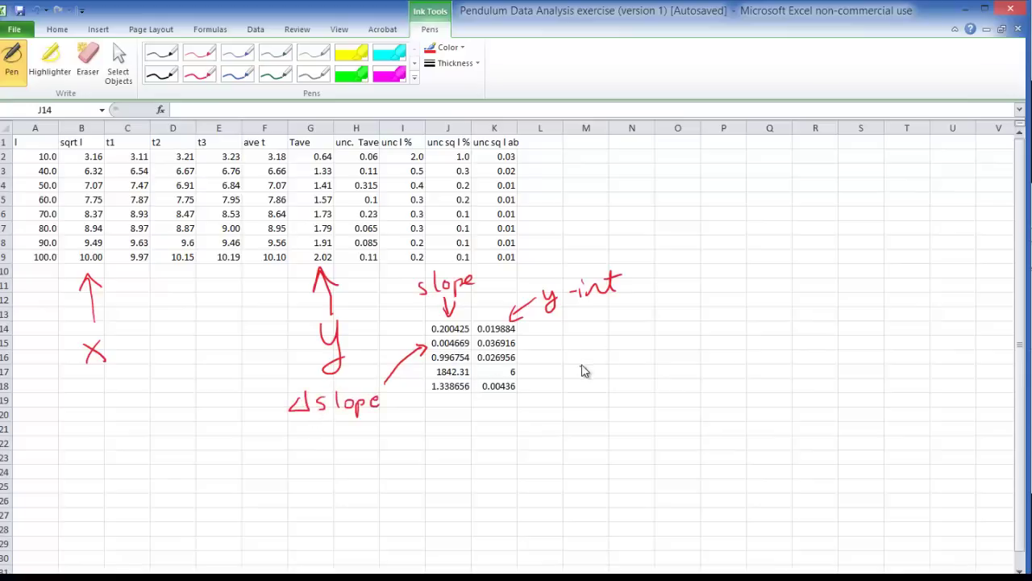
pyautogui.moveTo(581, 365); pyautogui.dragTo(531, 351)
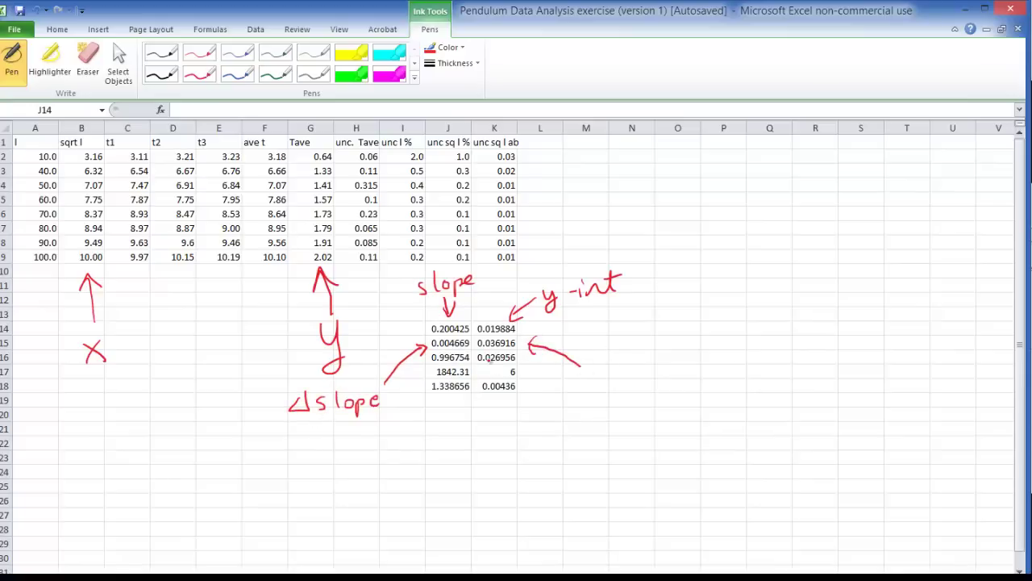
pyautogui.moveTo(596, 364)
pyautogui.mouseDown()
pyautogui.moveTo(585, 379)
pyautogui.moveTo(606, 377)
pyautogui.moveTo(603, 365)
pyautogui.moveTo(626, 379)
pyautogui.moveTo(628, 396)
pyautogui.moveTo(652, 371)
pyautogui.moveTo(662, 379)
pyautogui.mouseUp()
pyautogui.moveTo(666, 379); pyautogui.dragTo(679, 376)
pyautogui.moveTo(687, 346)
pyautogui.mouseDown()
pyautogui.moveTo(690, 373)
pyautogui.moveTo(703, 345)
pyautogui.mouseUp()
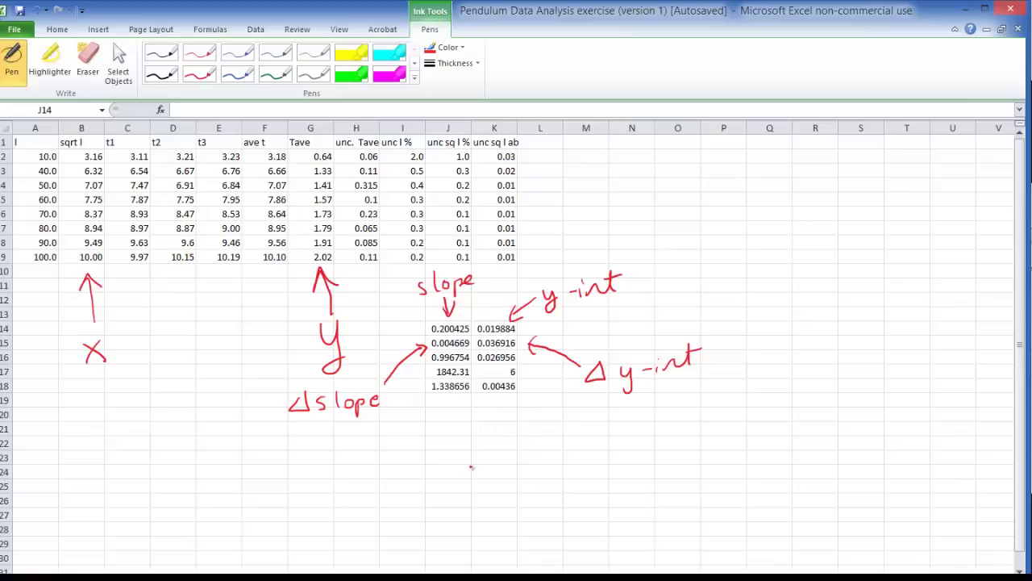
# - Handwrite 'slope = 0.200 ± 0.005' in red ink below the table
pyautogui.moveTo(440, 465)
pyautogui.mouseDown()
pyautogui.moveTo(426, 479)
pyautogui.moveTo(453, 479)
pyautogui.mouseUp()
pyautogui.moveTo(464, 466); pyautogui.dragTo(473, 480)
pyautogui.moveTo(482, 473); pyautogui.dragTo(492, 479)
pyautogui.moveTo(513, 461); pyautogui.dragTo(527, 460)
pyautogui.moveTo(515, 469)
pyautogui.mouseDown()
pyautogui.moveTo(579, 452)
pyautogui.moveTo(623, 472)
pyautogui.mouseUp()
pyautogui.click(594, 470)
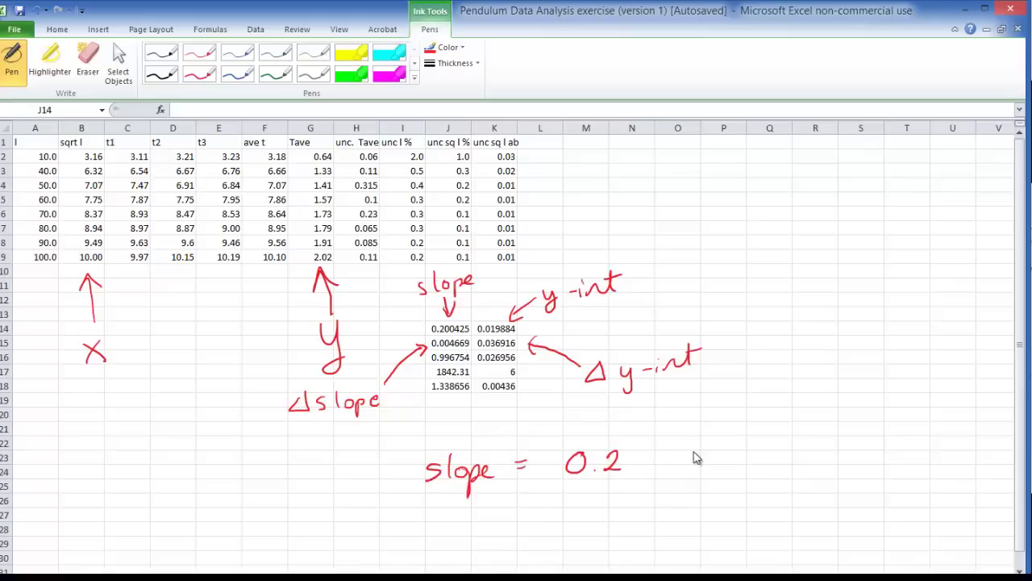
pyautogui.moveTo(692, 450); pyautogui.dragTo(691, 465)
pyautogui.moveTo(685, 458)
pyautogui.mouseDown()
pyautogui.moveTo(698, 457)
pyautogui.moveTo(699, 472)
pyautogui.moveTo(723, 454)
pyautogui.moveTo(777, 451)
pyautogui.mouseUp()
pyautogui.click(736, 468)
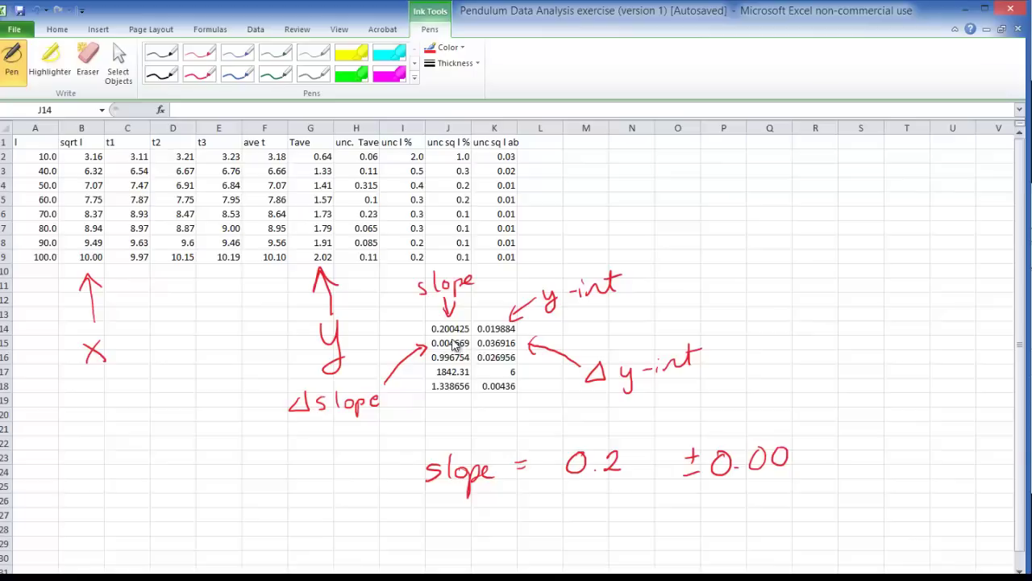
pyautogui.moveTo(801, 446); pyautogui.dragTo(798, 471)
pyautogui.moveTo(801, 445); pyautogui.dragTo(815, 444)
pyautogui.moveTo(637, 452)
pyautogui.mouseDown()
pyautogui.moveTo(628, 468)
pyautogui.moveTo(653, 454)
pyautogui.mouseUp()
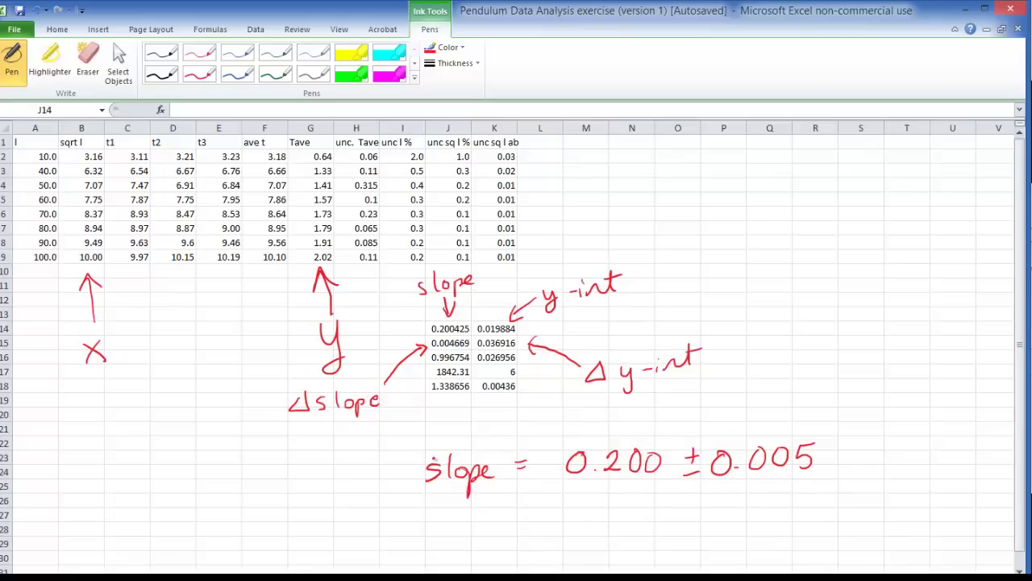
# - Box the slope result, write 0.20 ± 0.01 beside it, and circle the value
pyautogui.moveTo(396, 440)
pyautogui.mouseDown()
pyautogui.moveTo(422, 516)
pyautogui.moveTo(790, 544)
pyautogui.moveTo(832, 428)
pyautogui.moveTo(585, 423)
pyautogui.moveTo(407, 442)
pyautogui.mouseUp()
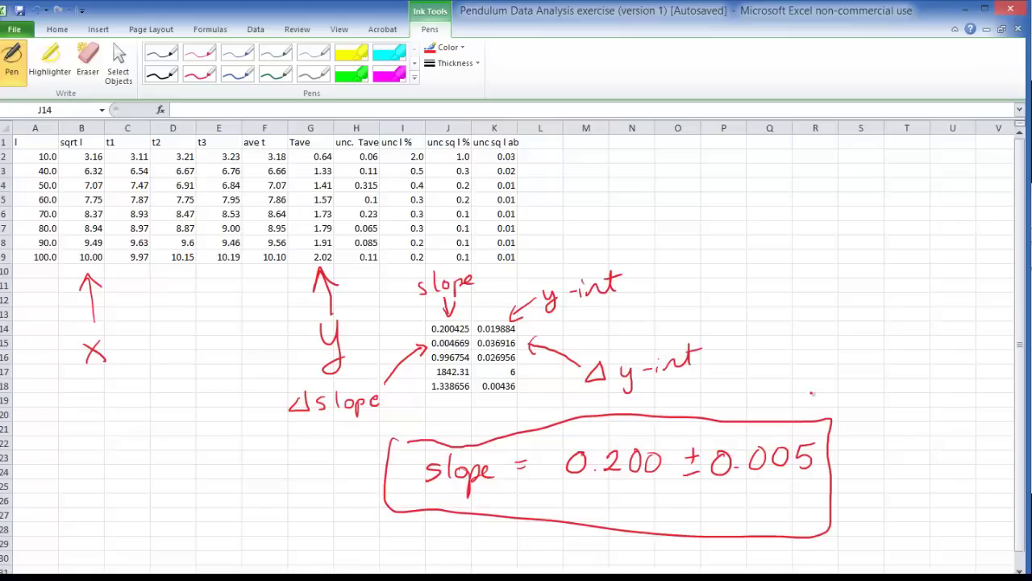
pyautogui.moveTo(805, 384)
pyautogui.mouseDown()
pyautogui.moveTo(792, 399)
pyautogui.moveTo(907, 387)
pyautogui.moveTo(902, 400)
pyautogui.moveTo(919, 400)
pyautogui.moveTo(958, 387)
pyautogui.mouseUp()
pyautogui.click(926, 405)
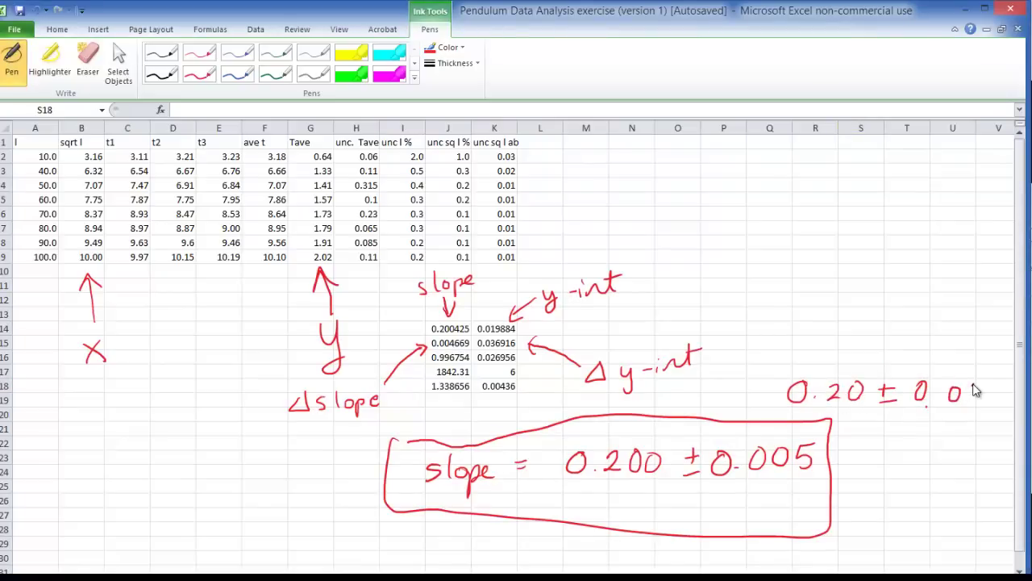
pyautogui.moveTo(787, 486); pyautogui.dragTo(797, 501)
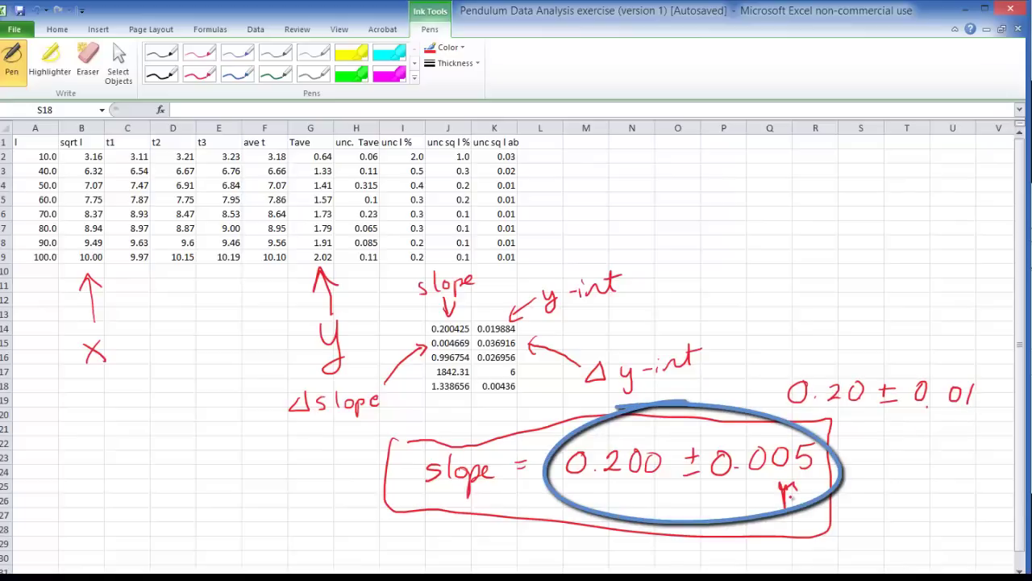